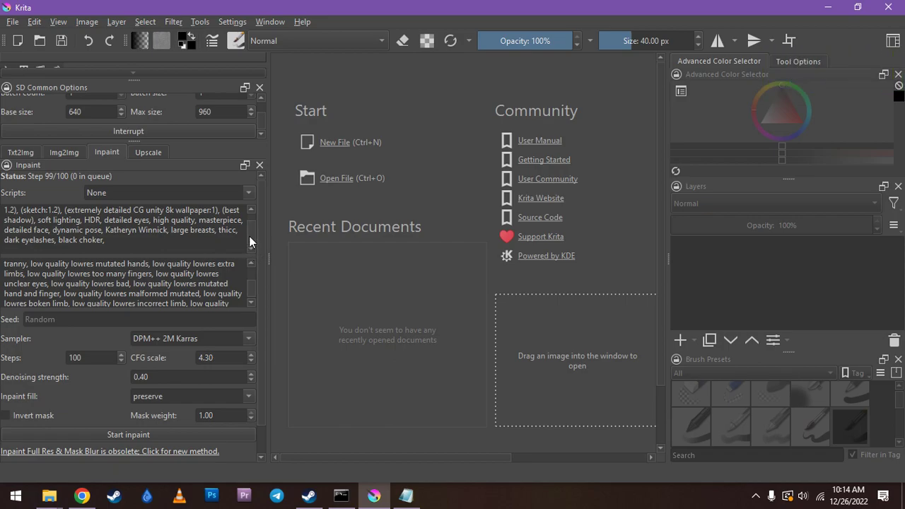
Switch the Stable Diffusion docker from Inpaint to the Txt2Img settings.
{"action": "left_click_drag", "start_coordinate": [249, 235], "coordinate": [249, 225]}
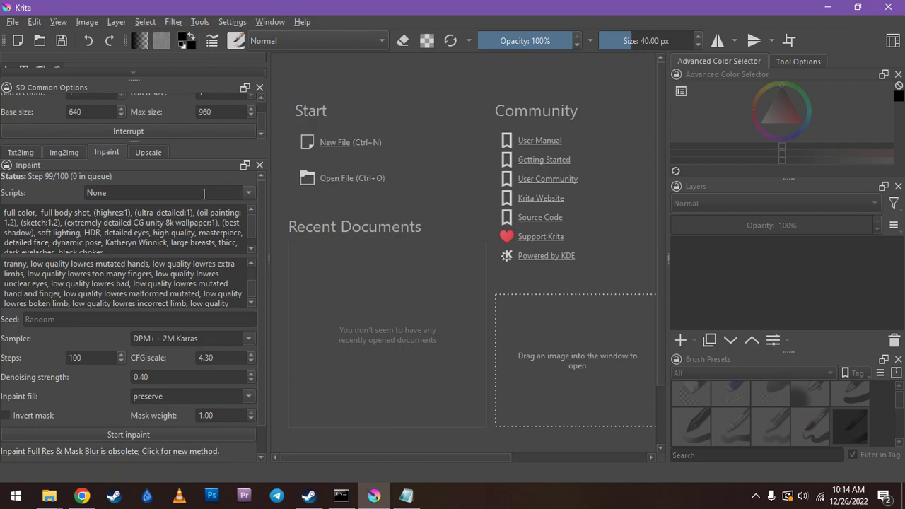
{"action": "left_click", "coordinate": [23, 153]}
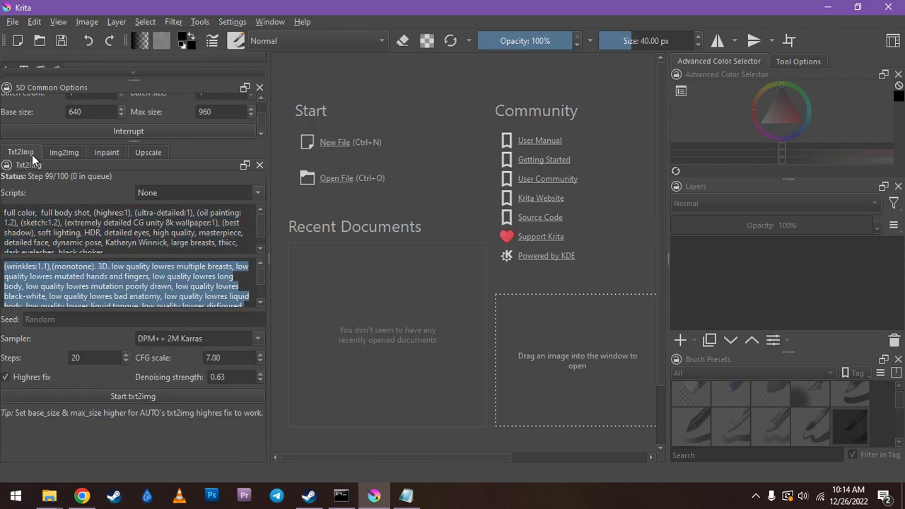
Create a new blank 640 × 960 pixel document from the Start page.
{"action": "left_click", "coordinate": [335, 143]}
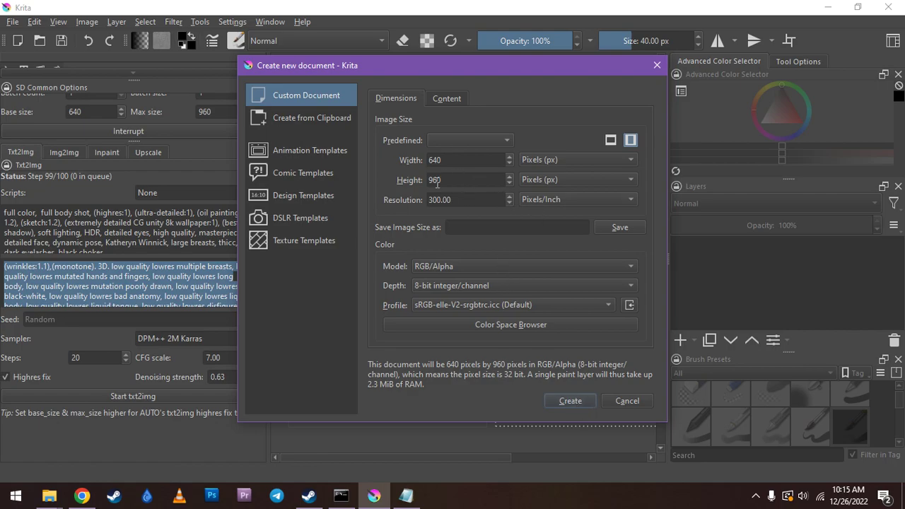
{"action": "left_click", "coordinate": [570, 401]}
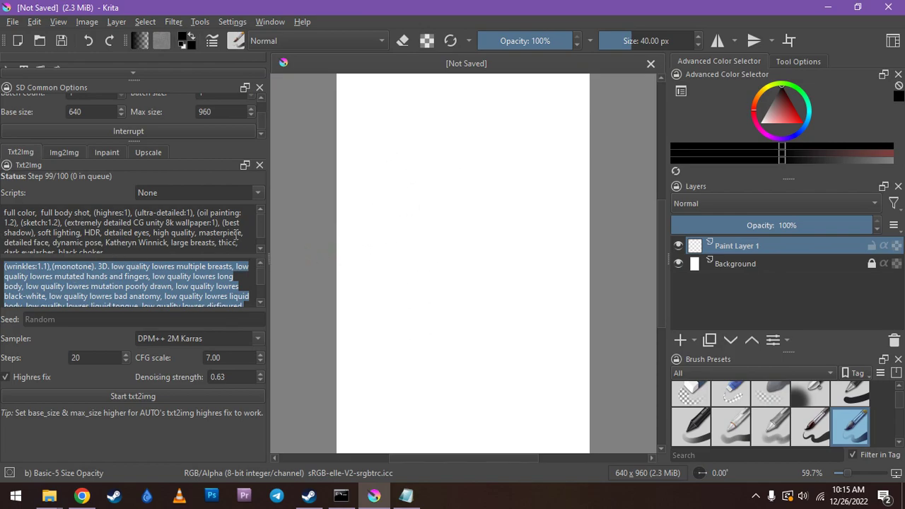
Remove a name from the positive prompt text.
{"action": "mouse_move", "coordinate": [259, 222]}
{"action": "left_mouse_down"}
{"action": "mouse_move", "coordinate": [260, 240]}
{"action": "mouse_move", "coordinate": [259, 217]}
{"action": "left_mouse_up"}
{"action": "left_click_drag", "start_coordinate": [169, 242], "coordinate": [105, 243]}
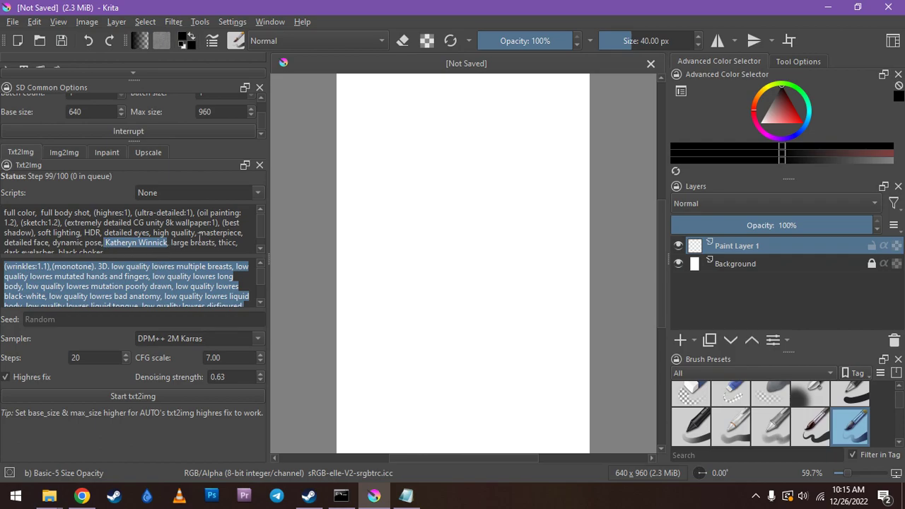
{"action": "left_click", "coordinate": [195, 243]}
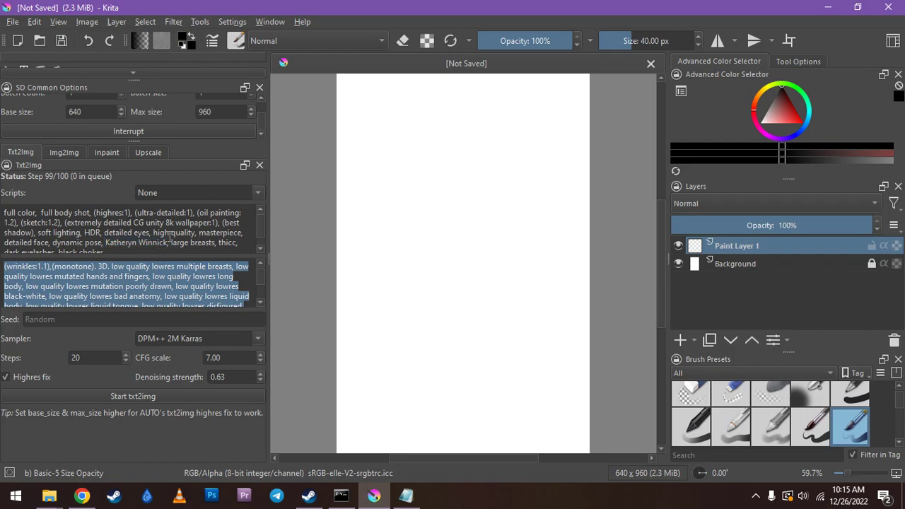
Review the positive and negative prompts, then run txt2img generation.
{"action": "scroll", "coordinate": [170, 241], "scroll_direction": "down", "scroll_amount": 1}
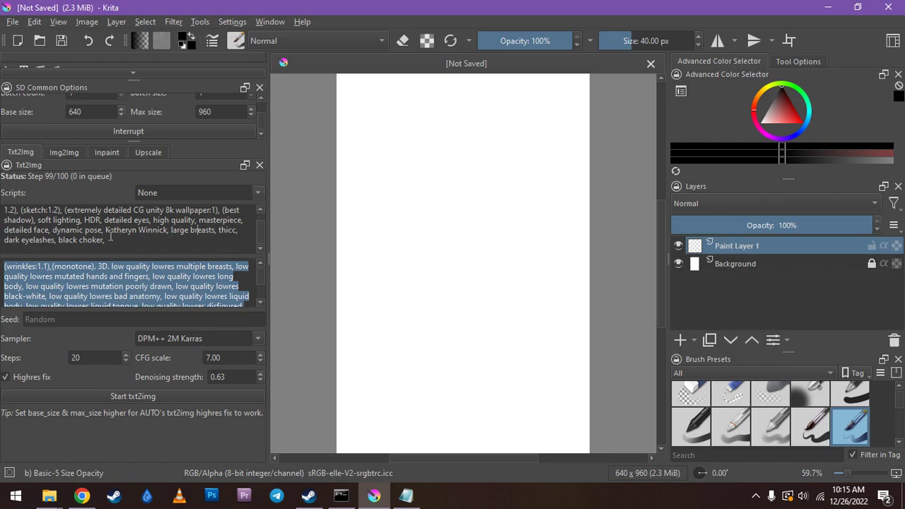
{"action": "scroll", "coordinate": [126, 240], "scroll_direction": "up", "scroll_amount": 1}
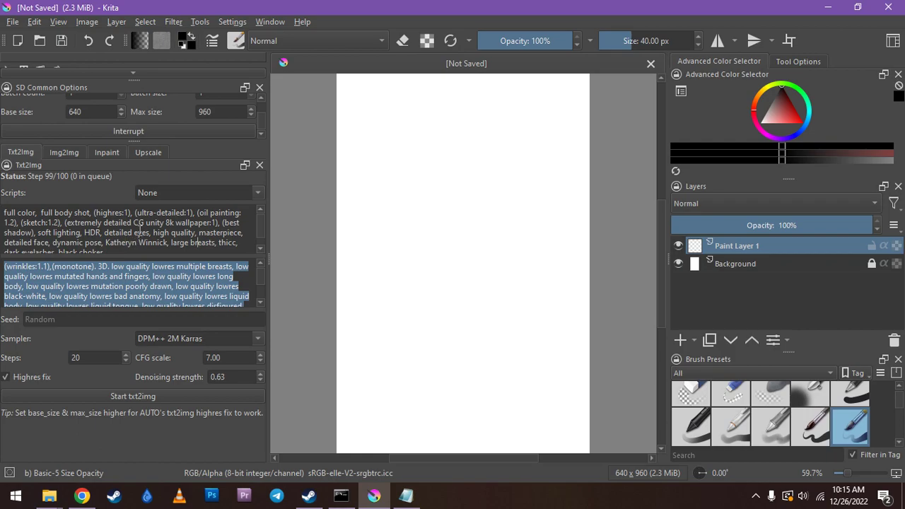
{"action": "scroll", "coordinate": [140, 232], "scroll_direction": "down", "scroll_amount": 1}
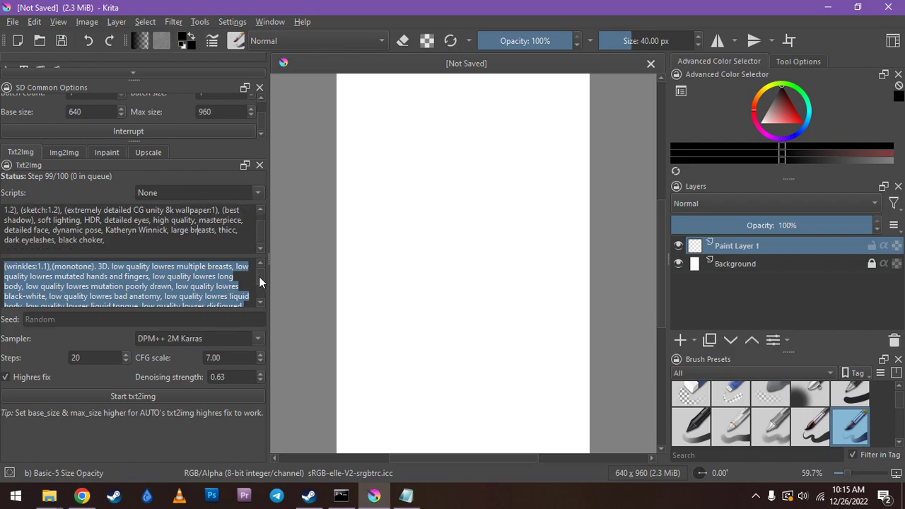
{"action": "mouse_move", "coordinate": [259, 277]}
{"action": "left_mouse_down"}
{"action": "mouse_move", "coordinate": [256, 291]}
{"action": "mouse_move", "coordinate": [263, 268]}
{"action": "left_mouse_up"}
{"action": "scroll", "coordinate": [162, 243], "scroll_direction": "up", "scroll_amount": 1}
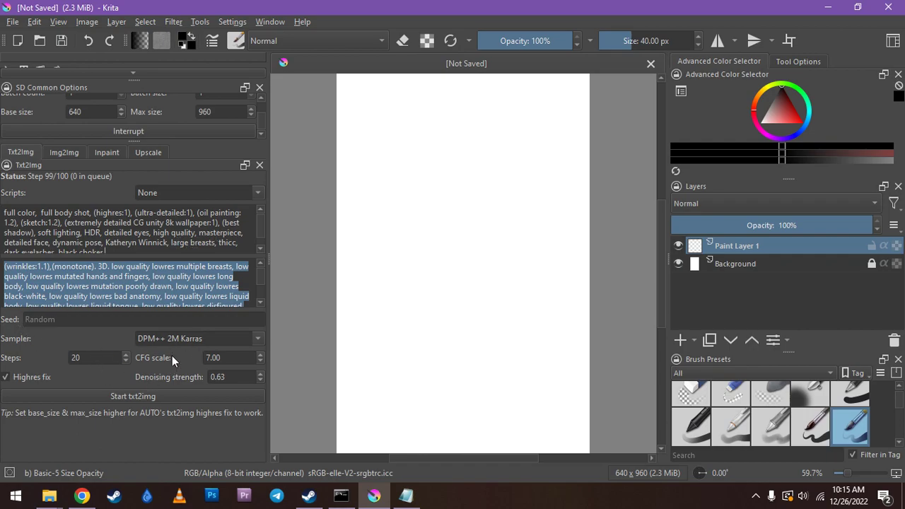
{"action": "left_click", "coordinate": [111, 397]}
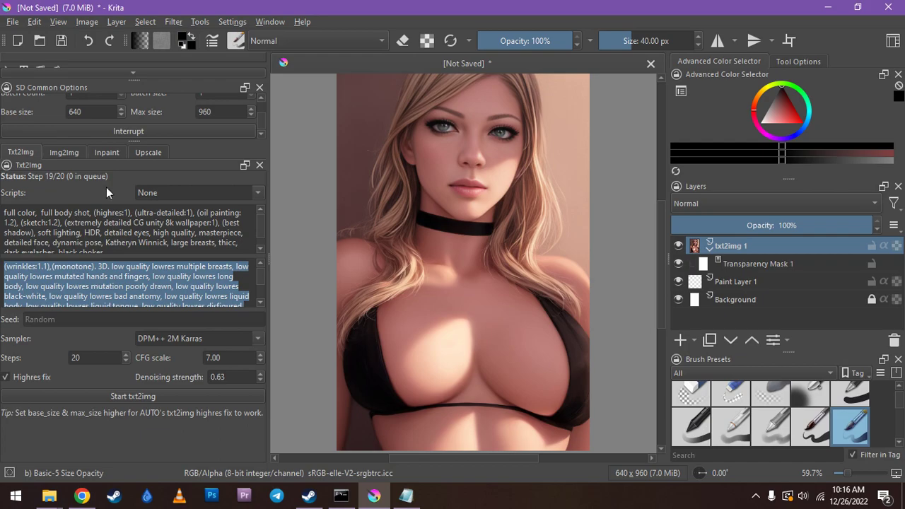
After the txt2img 1 layer is added, switch the docker to Inpaint settings.
{"action": "left_click", "coordinate": [103, 154]}
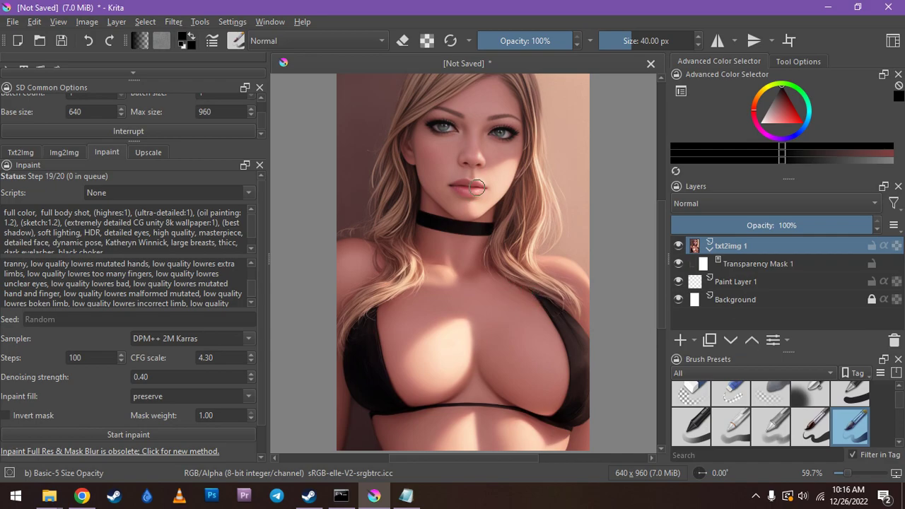
Undo the stray stroke, then paint a black mouth mask on new Paint Layer 2.
{"action": "left_click_drag", "start_coordinate": [481, 186], "coordinate": [462, 187]}
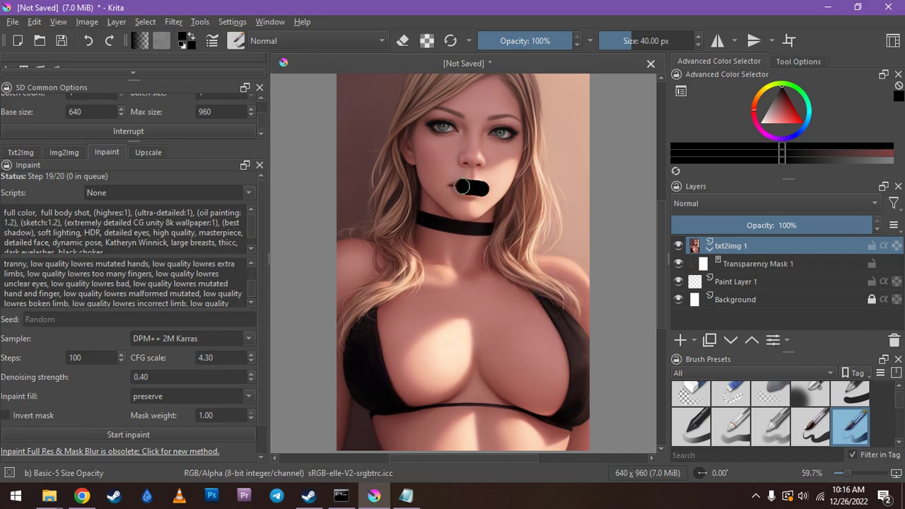
{"action": "left_click", "coordinate": [33, 22]}
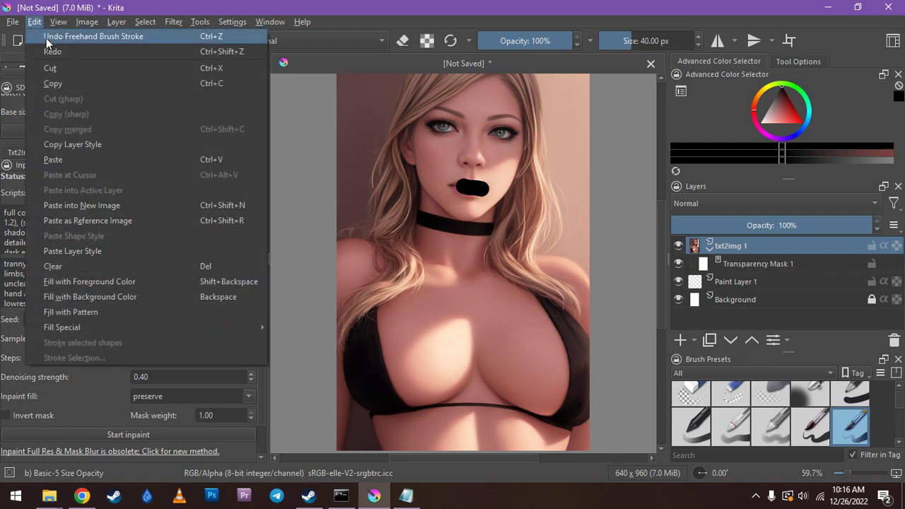
{"action": "left_click", "coordinate": [46, 38]}
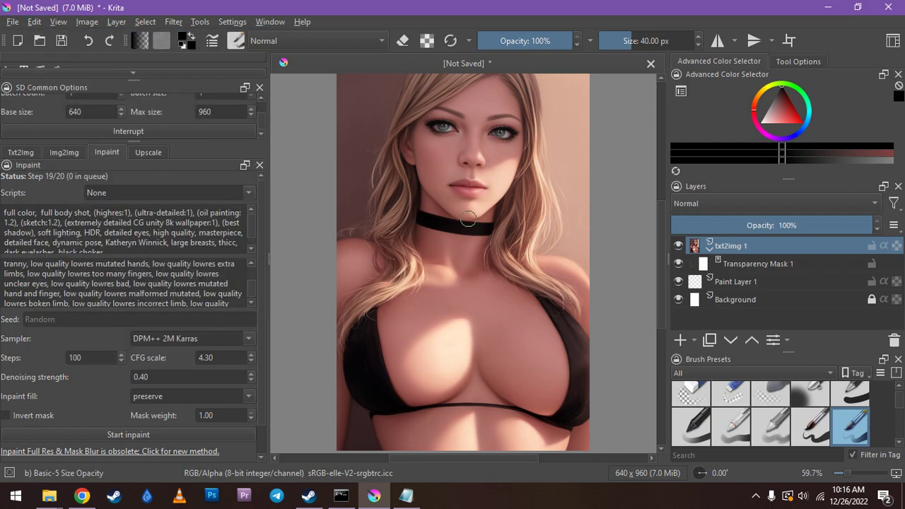
{"action": "left_click", "coordinate": [681, 340]}
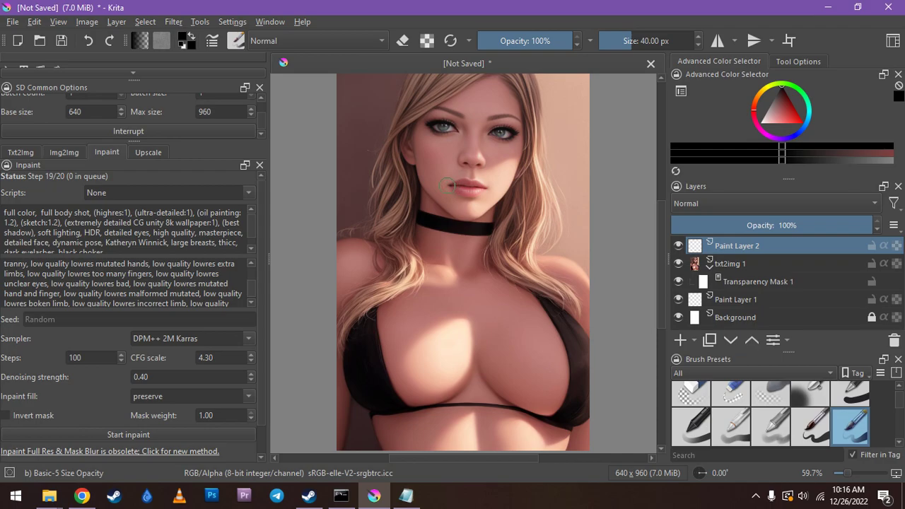
{"action": "mouse_move", "coordinate": [451, 185]}
{"action": "left_mouse_down"}
{"action": "mouse_move", "coordinate": [479, 199]}
{"action": "mouse_move", "coordinate": [461, 186]}
{"action": "mouse_move", "coordinate": [491, 193]}
{"action": "mouse_move", "coordinate": [463, 188]}
{"action": "mouse_move", "coordinate": [463, 196]}
{"action": "left_mouse_up"}
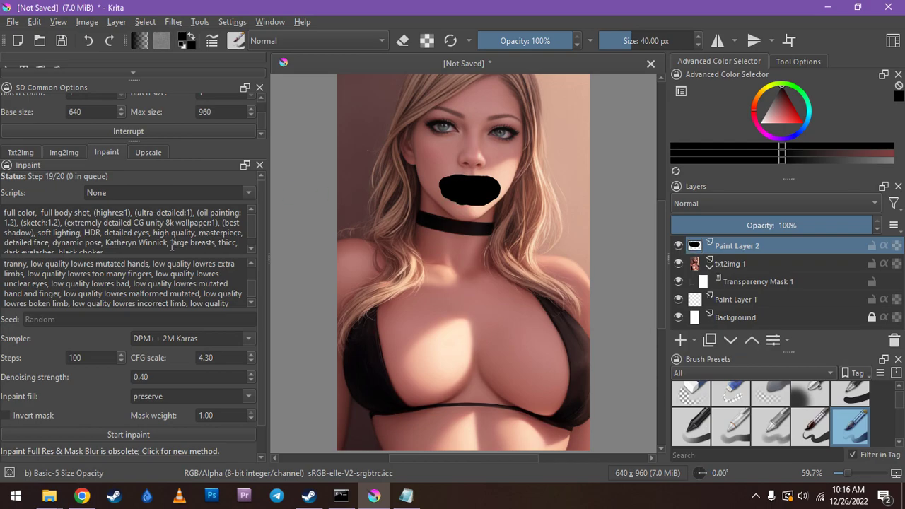
{"action": "left_click", "coordinate": [117, 251]}
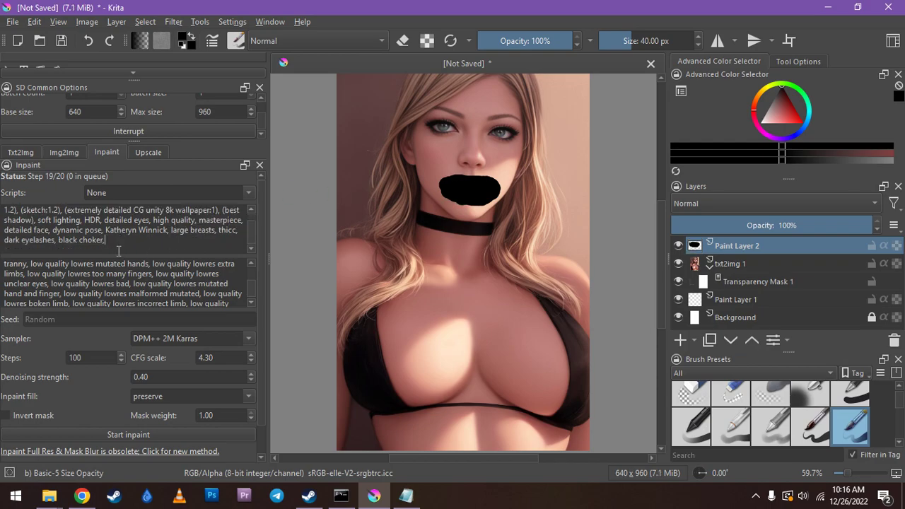
Append 'open mouth' to the positive prompt and run inpainting into an inpaint 1 layer.
{"action": "type", "text": " open"}
{"action": "type", "text": " mouth"}
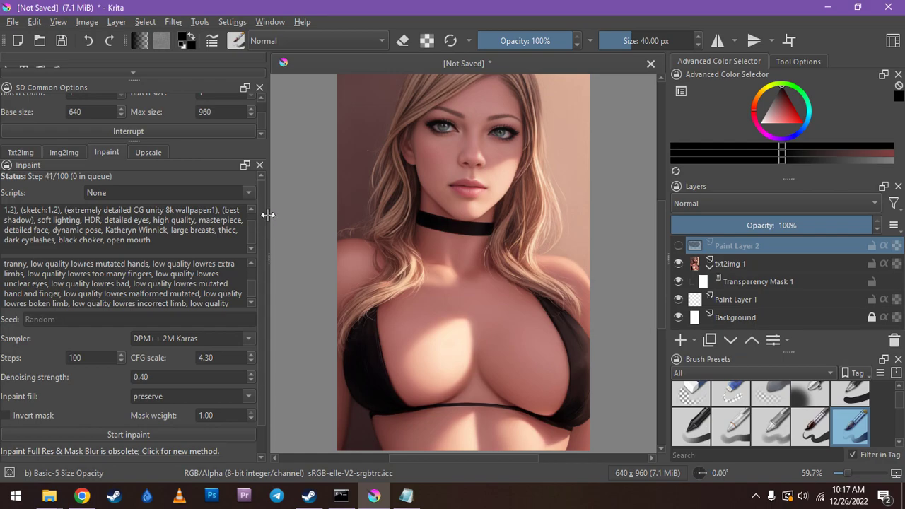
{"action": "scroll", "coordinate": [262, 200], "scroll_direction": "down", "scroll_amount": 1}
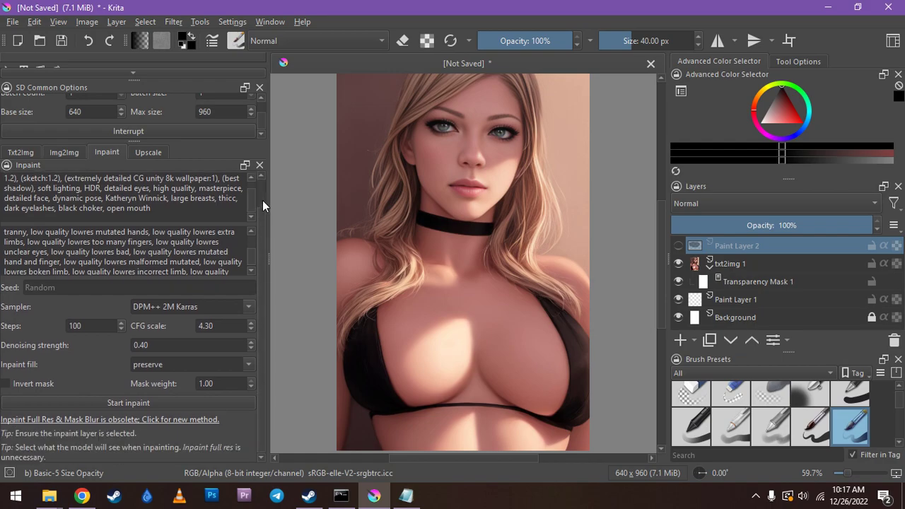
{"action": "scroll", "coordinate": [262, 200], "scroll_direction": "up", "scroll_amount": 1}
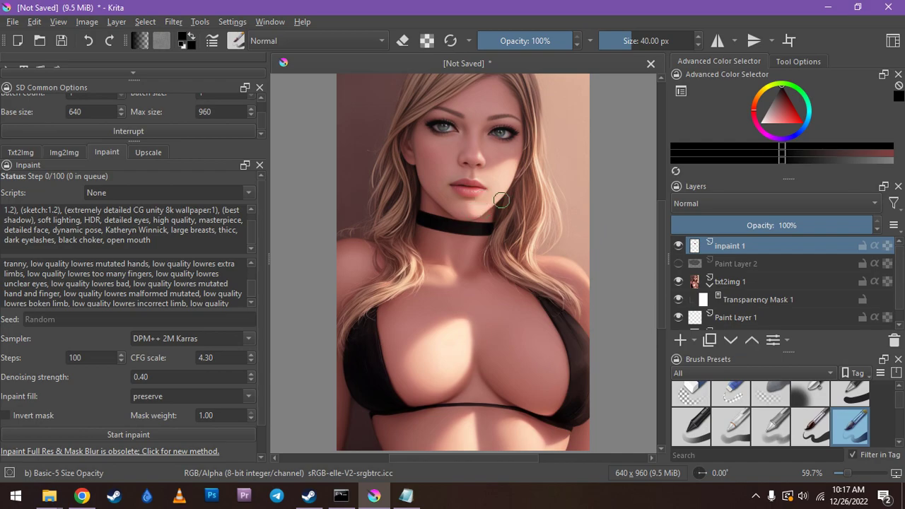
{"action": "left_click", "coordinate": [677, 245]}
{"action": "left_click", "coordinate": [678, 245]}
{"action": "left_click", "coordinate": [678, 245]}
{"action": "left_click", "coordinate": [678, 245]}
{"action": "scroll", "coordinate": [508, 192], "scroll_direction": "up", "scroll_amount": 3, "text": "ctrl"}
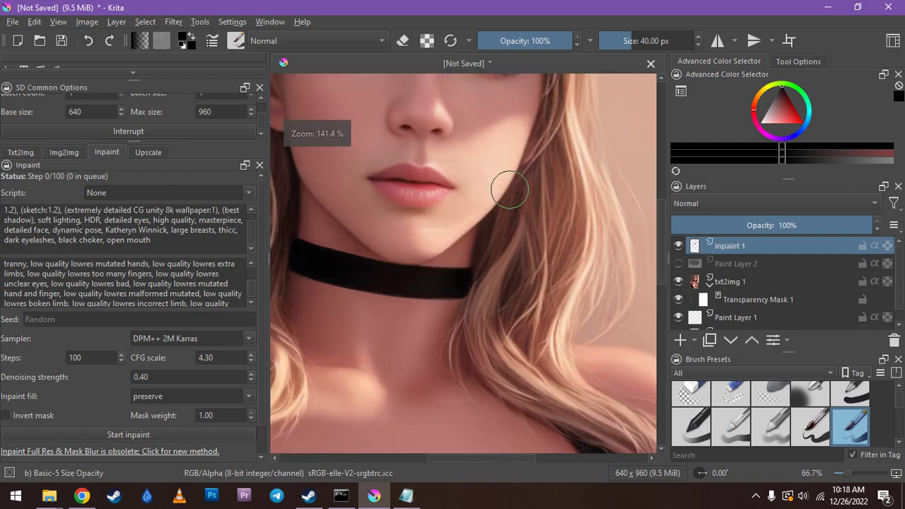
{"action": "scroll", "coordinate": [508, 192], "scroll_direction": "up", "scroll_amount": 1, "text": "ctrl"}
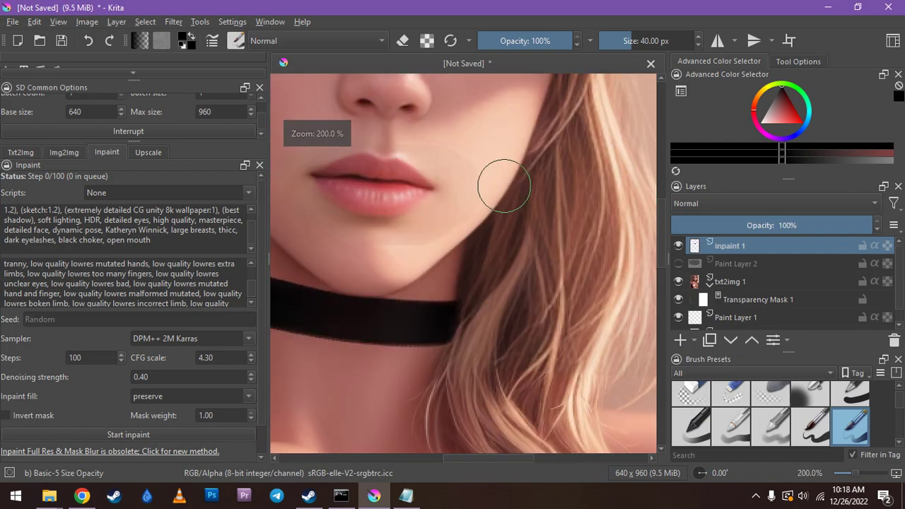
{"action": "left_click", "coordinate": [679, 246]}
{"action": "left_click", "coordinate": [679, 245]}
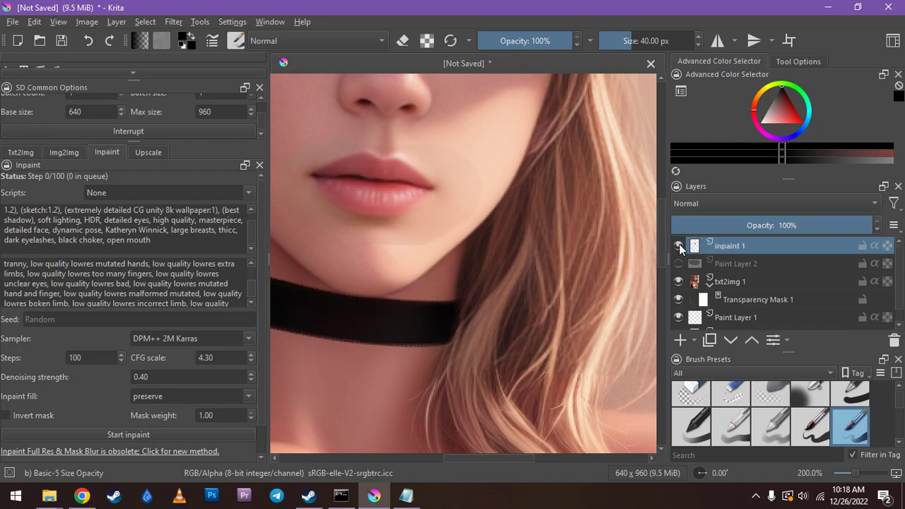
{"action": "left_click", "coordinate": [679, 245]}
{"action": "scroll", "coordinate": [419, 216], "scroll_direction": "up", "scroll_amount": 4}
{"action": "scroll", "coordinate": [407, 184], "scroll_direction": "down", "scroll_amount": 2}
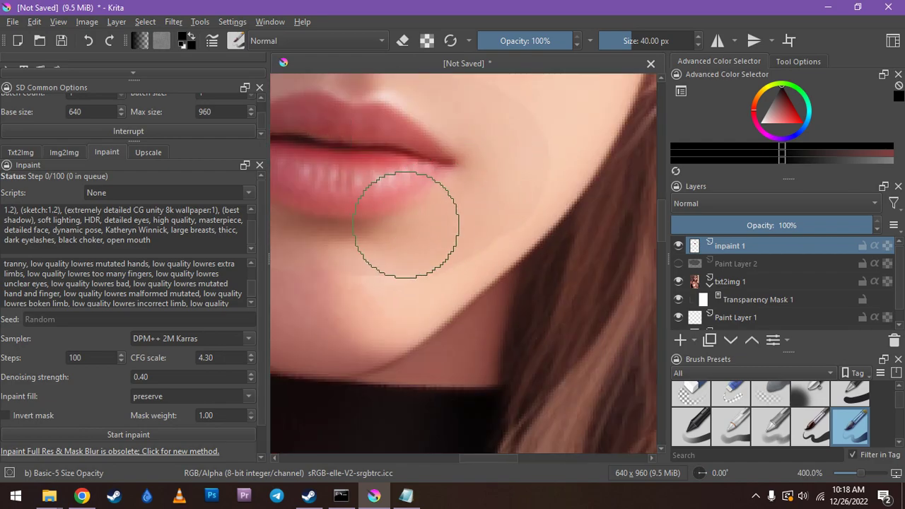
{"action": "left_click", "coordinate": [679, 245]}
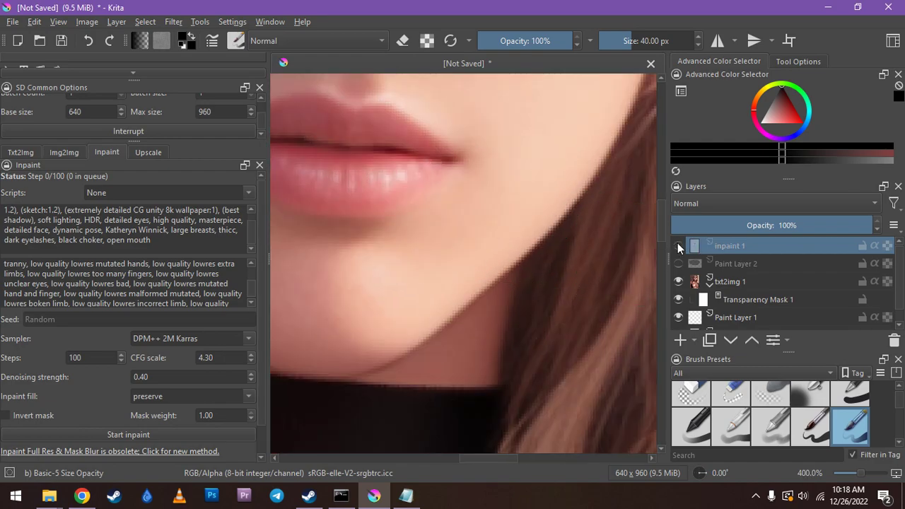
{"action": "left_click", "coordinate": [678, 242]}
{"action": "scroll", "coordinate": [422, 240], "scroll_direction": "down", "scroll_amount": 1}
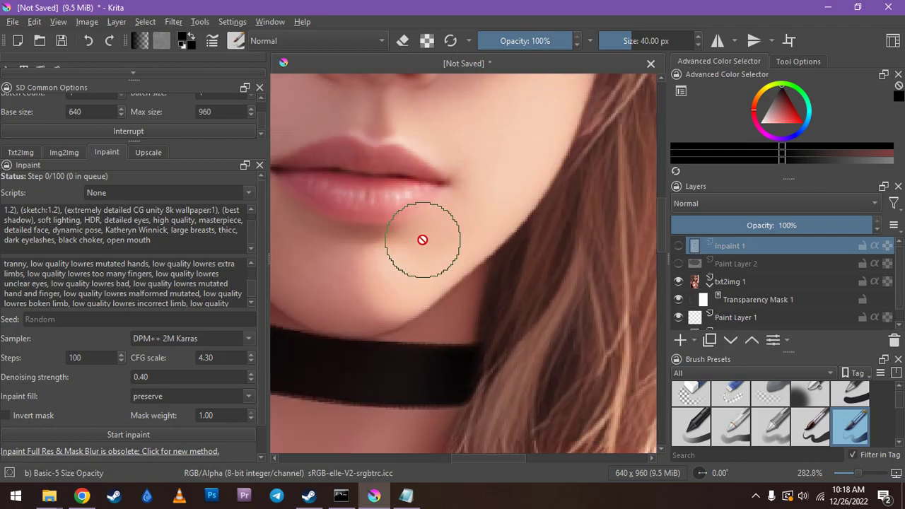
{"action": "left_click_drag", "start_coordinate": [490, 460], "coordinate": [473, 458]}
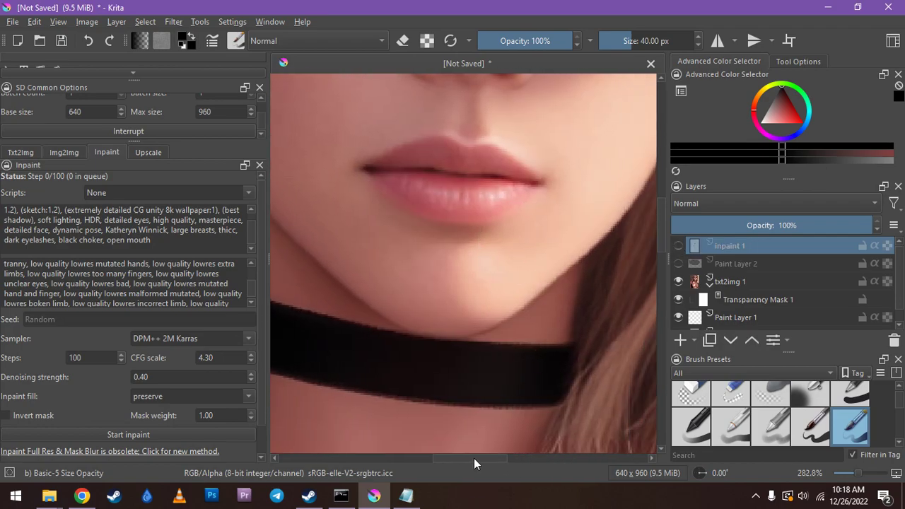
{"action": "left_click", "coordinate": [679, 281]}
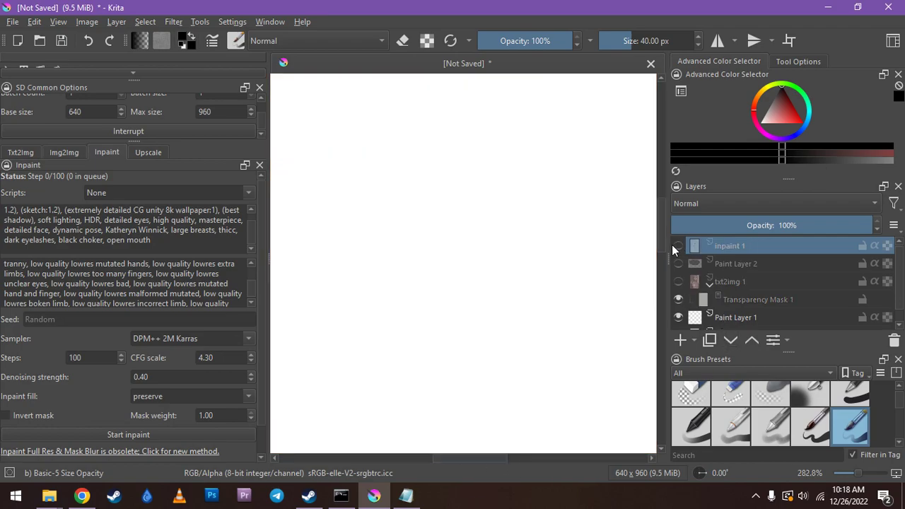
{"action": "left_click", "coordinate": [679, 246]}
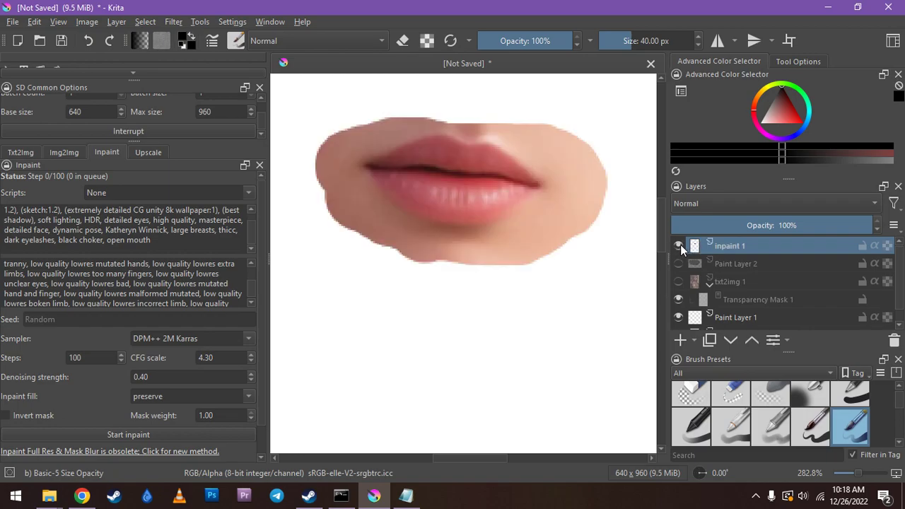
{"action": "left_click", "coordinate": [679, 245]}
{"action": "left_click", "coordinate": [679, 281]}
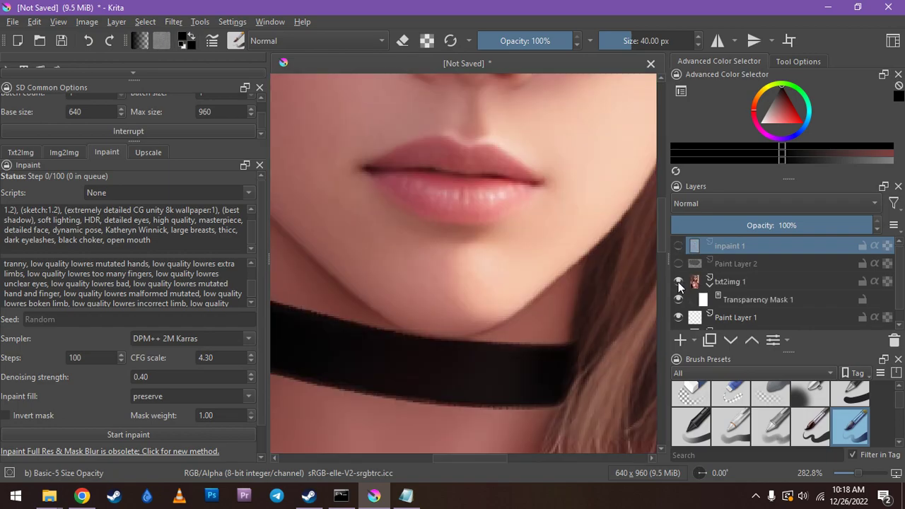
{"action": "left_click", "coordinate": [679, 246]}
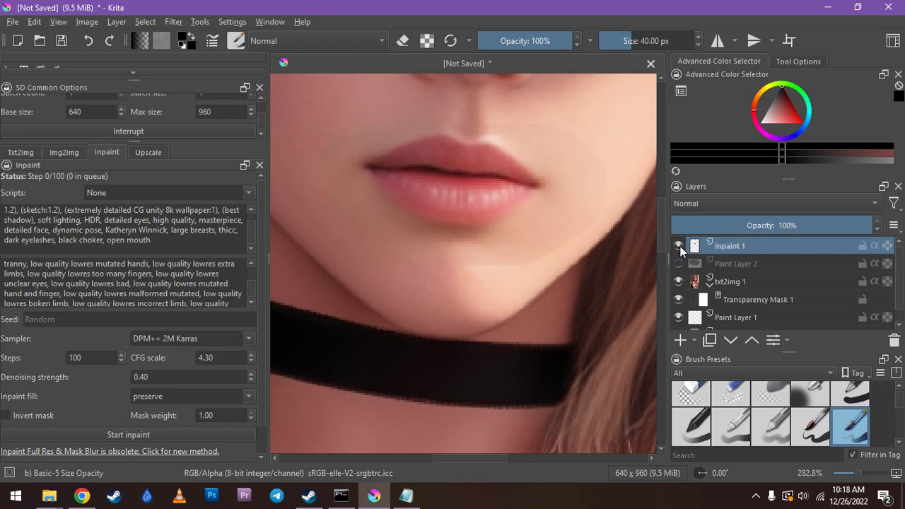
{"action": "left_click", "coordinate": [679, 245]}
{"action": "left_click", "coordinate": [679, 245]}
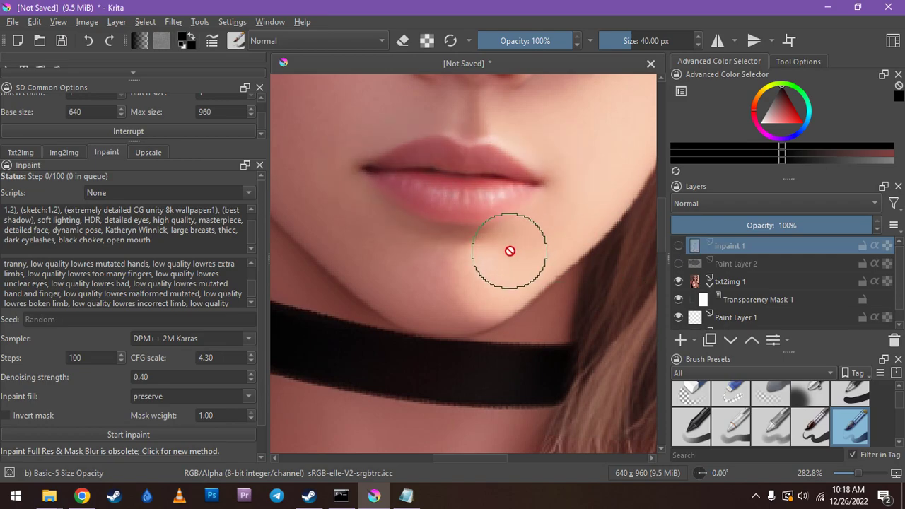
{"action": "scroll", "coordinate": [515, 250], "scroll_direction": "down", "scroll_amount": 3}
{"action": "scroll", "coordinate": [517, 251], "scroll_direction": "down", "scroll_amount": 2}
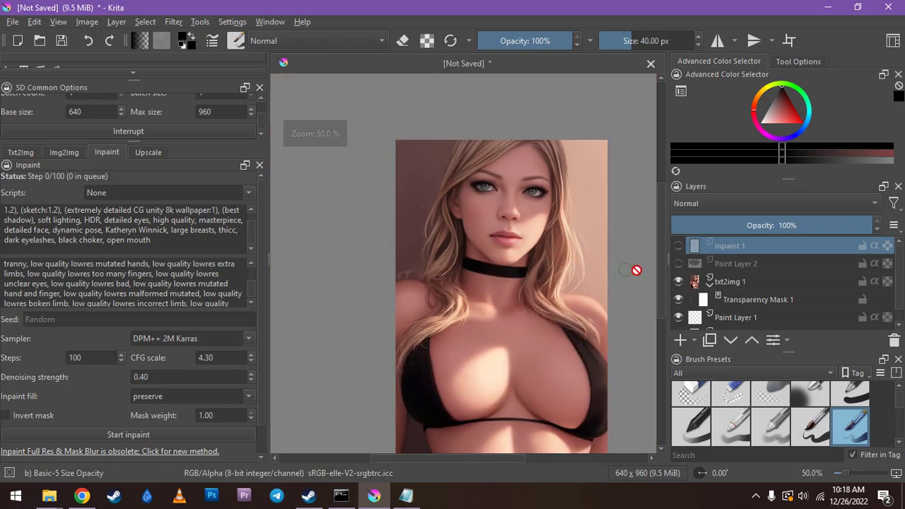
{"action": "left_click_drag", "start_coordinate": [660, 249], "coordinate": [659, 263]}
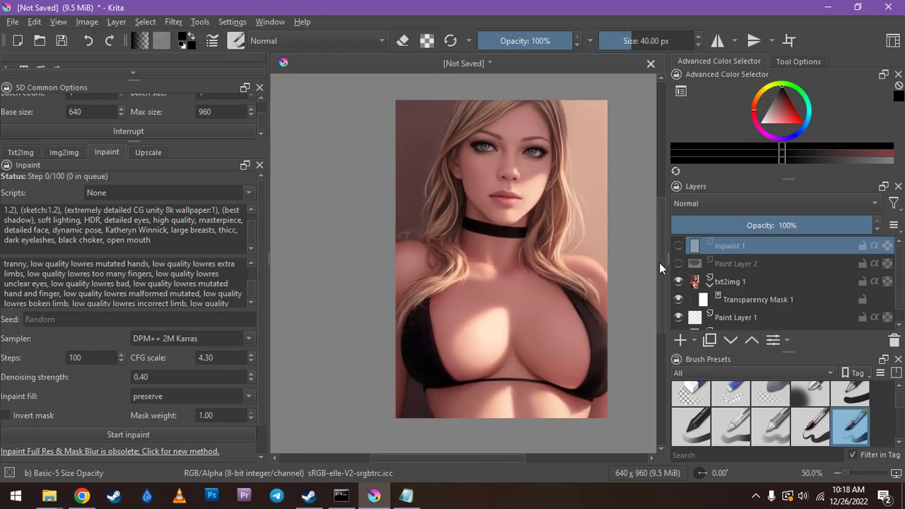